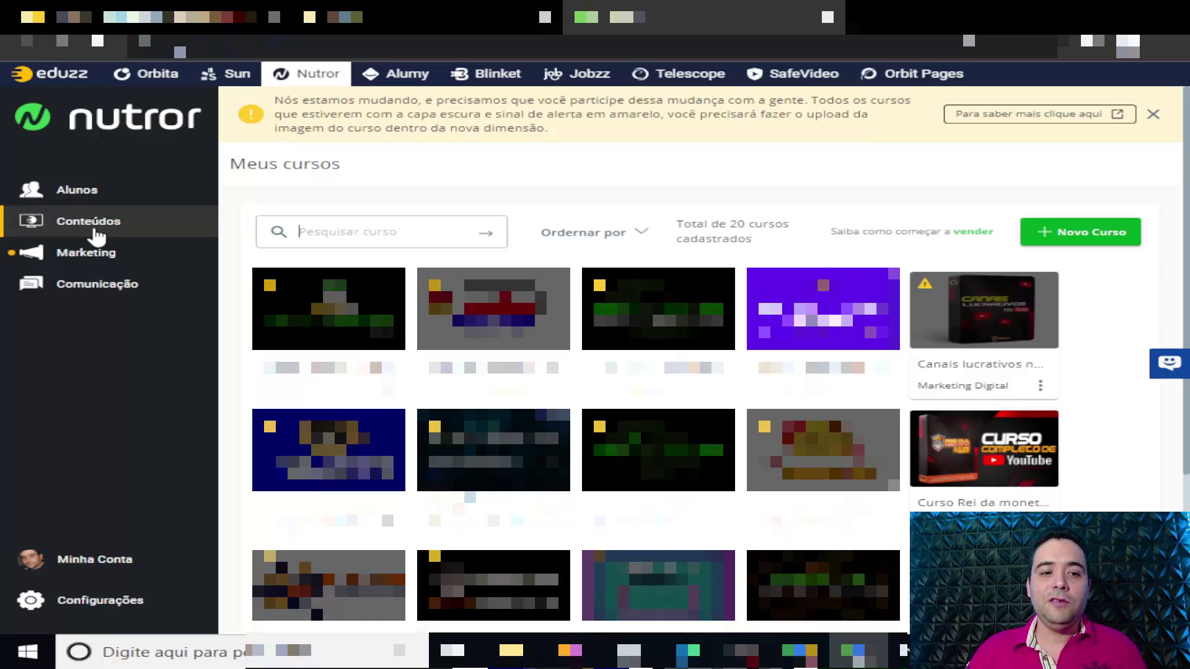
- Open the course "Canais lucrativos no youtube" for editing and show its modules and lessons
{"action": "mouse_move", "coordinate": [1023, 284]}
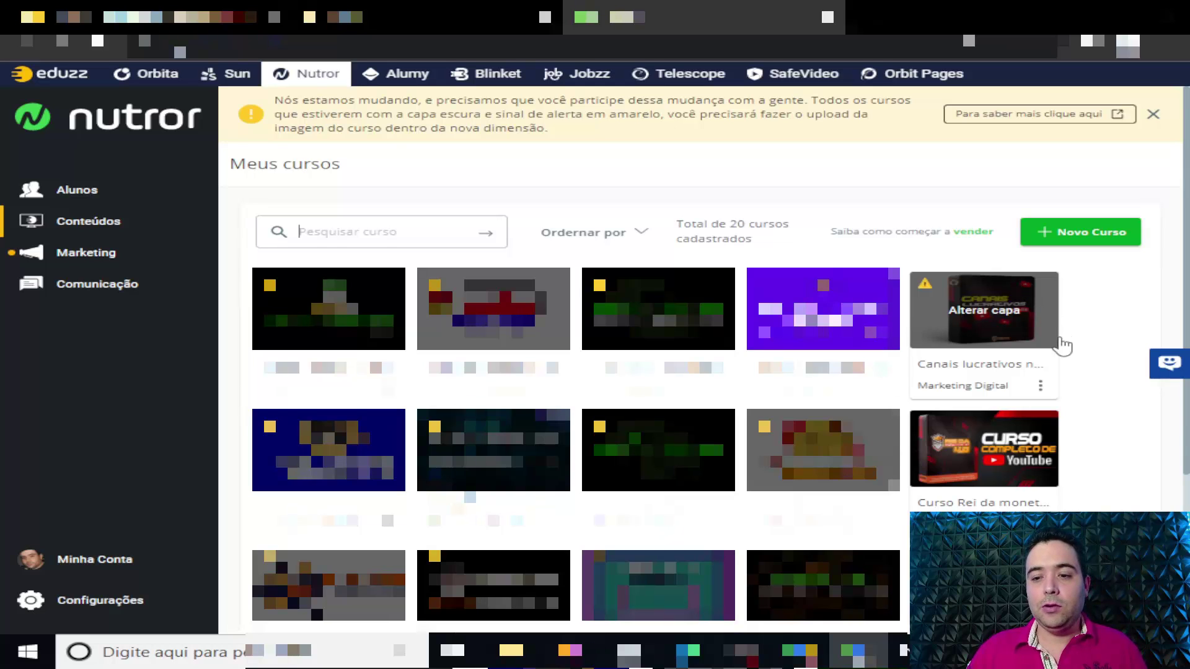
{"action": "left_click", "coordinate": [1045, 389]}
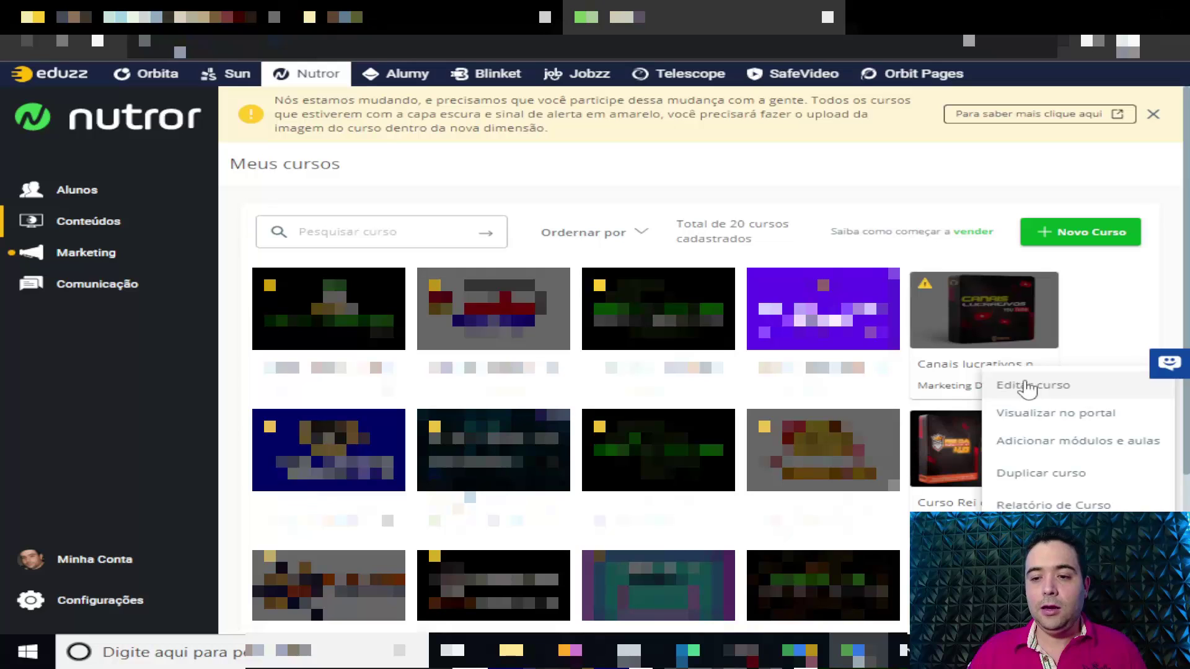
{"action": "left_click", "coordinate": [1027, 389]}
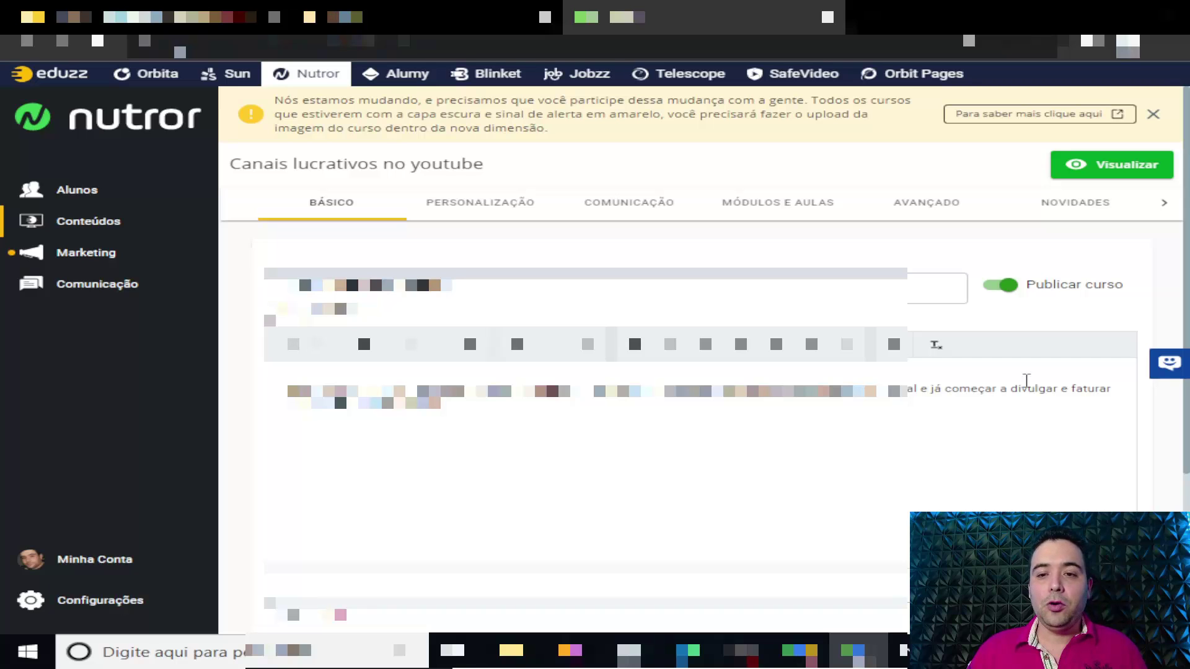
{"action": "left_click", "coordinate": [779, 214]}
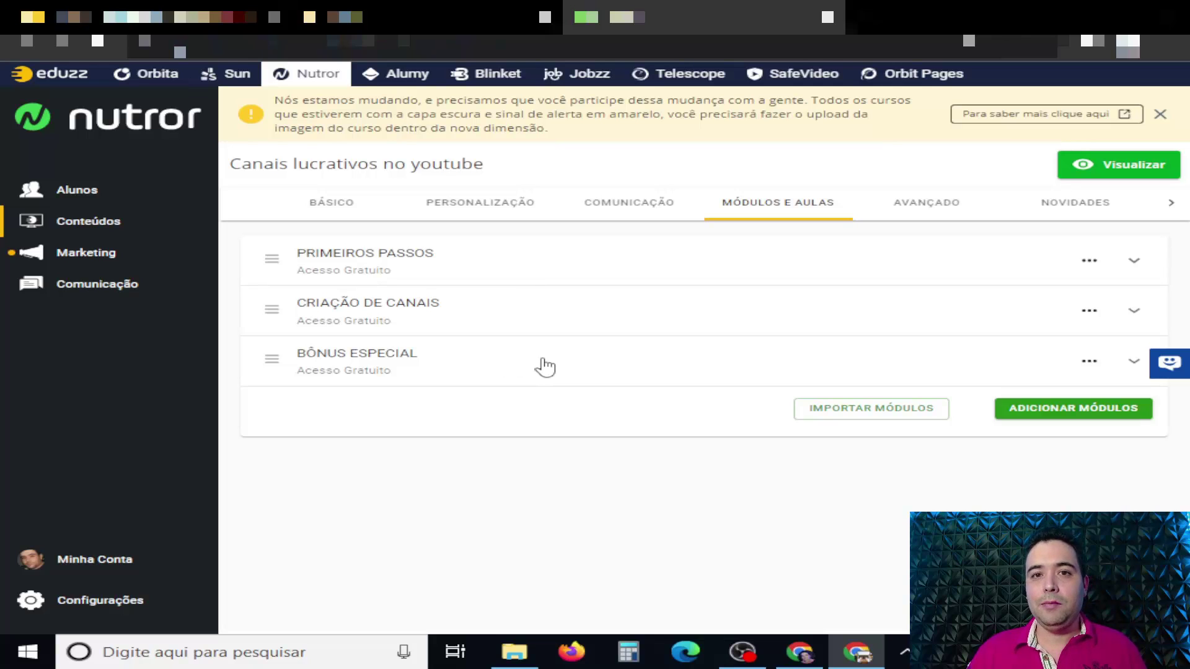
- Edit the BÔNUS ESPECIAL module and set its scheduling (Agendamento) to 7 days after enrolment
{"action": "left_click", "coordinate": [1091, 366]}
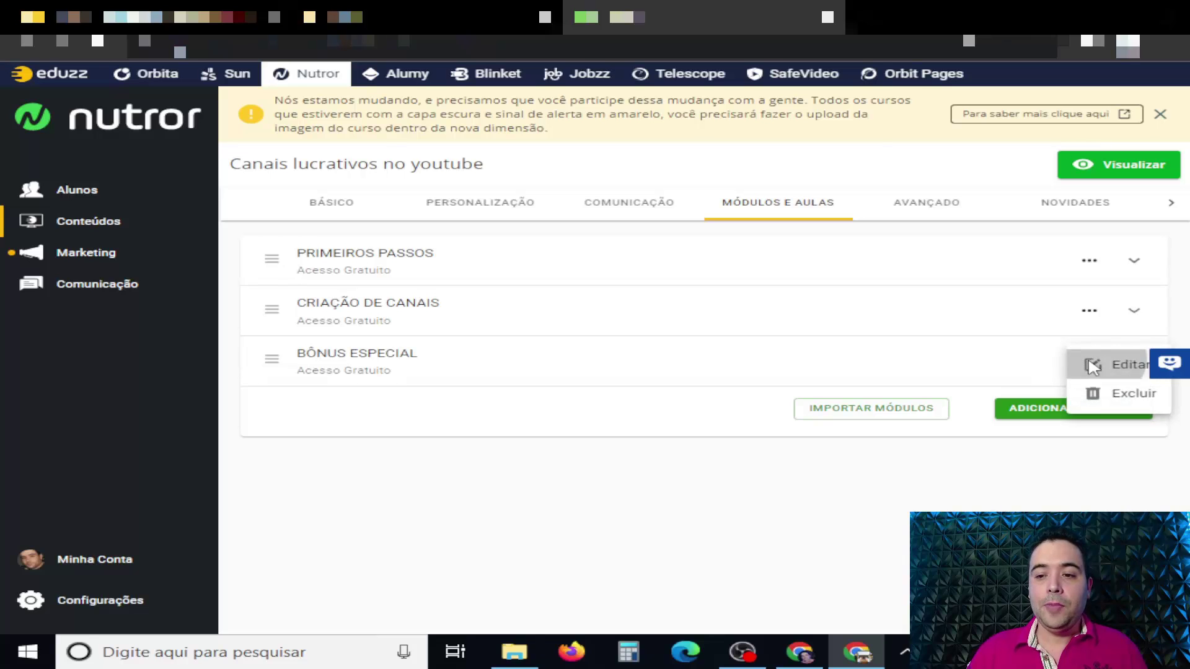
{"action": "left_click", "coordinate": [1090, 364]}
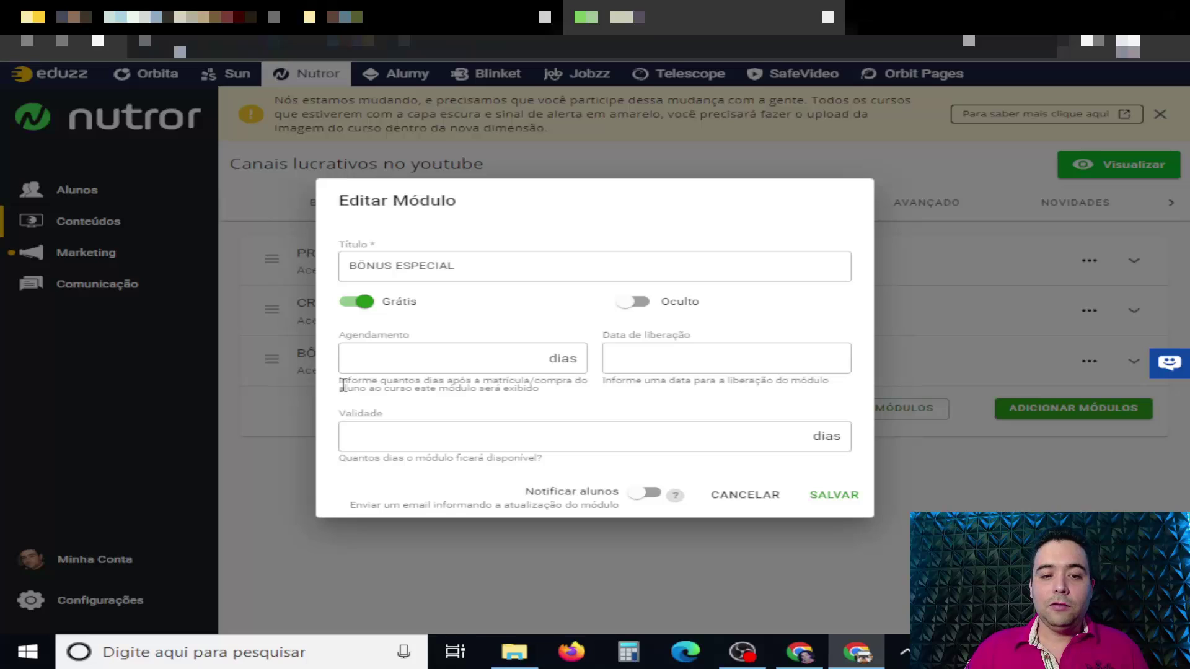
{"action": "left_click_drag", "start_coordinate": [340, 384], "coordinate": [508, 377]}
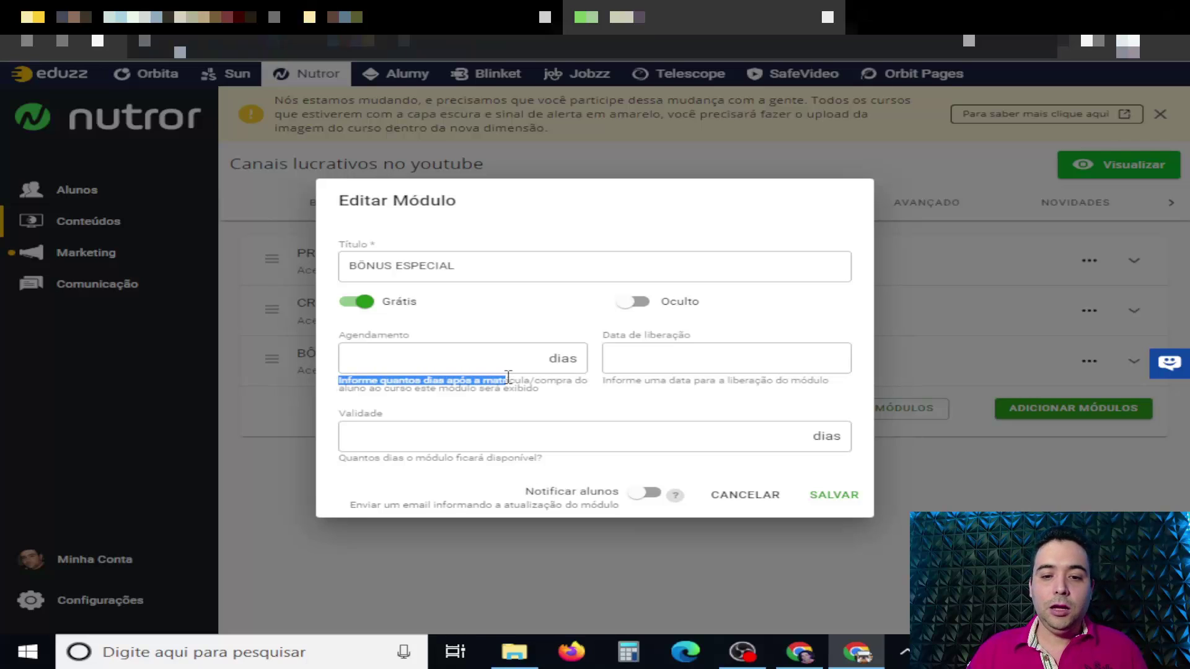
{"action": "left_click", "coordinate": [542, 384]}
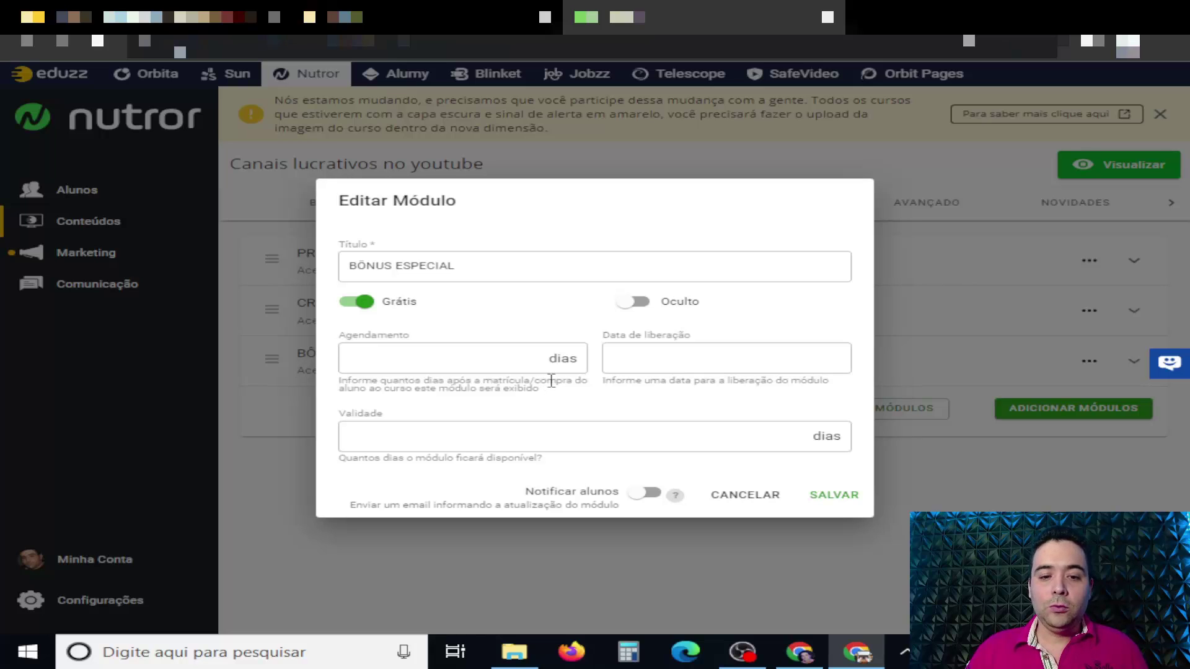
{"action": "left_click_drag", "start_coordinate": [439, 389], "coordinate": [538, 389]}
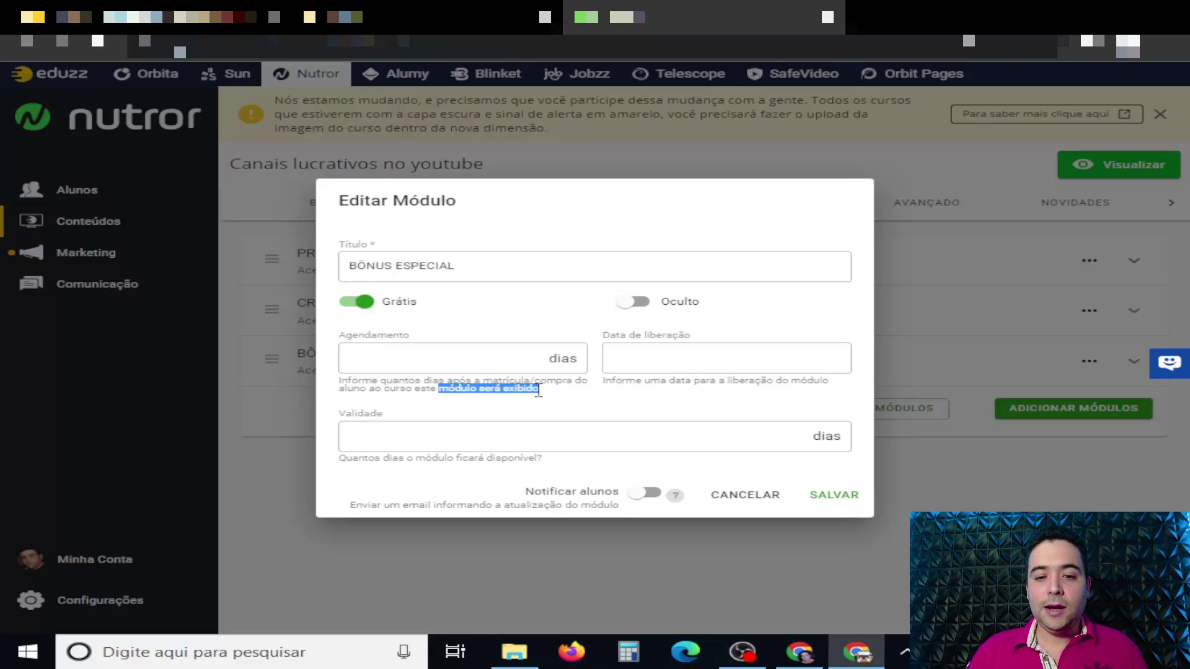
{"action": "left_click", "coordinate": [418, 361]}
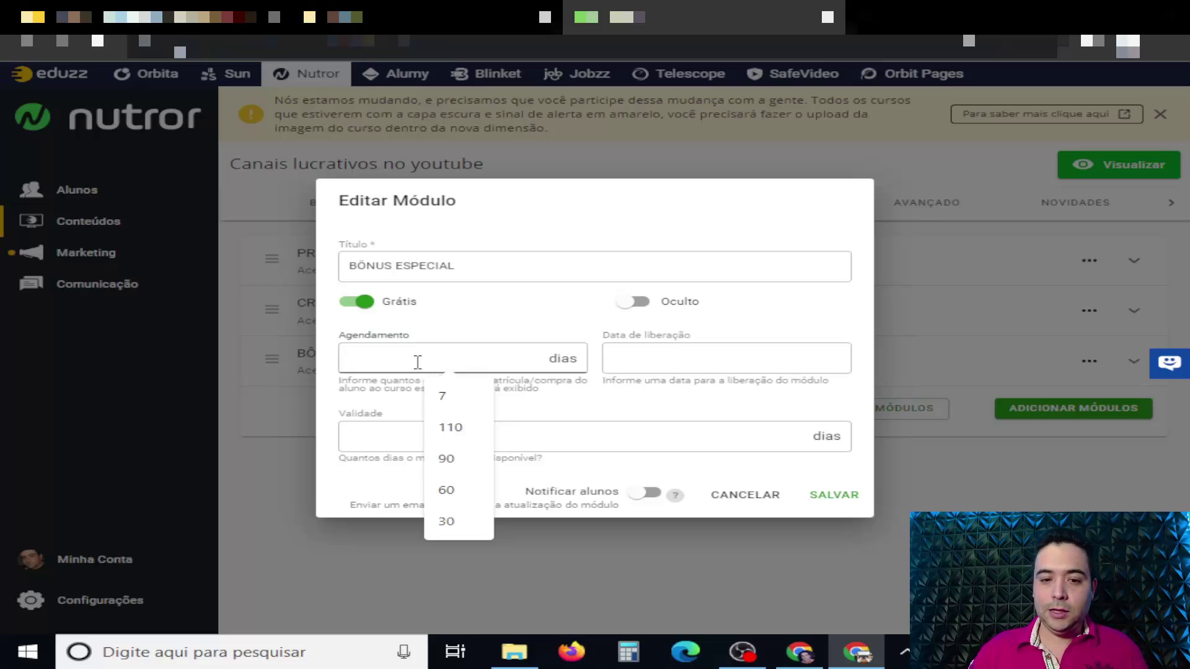
{"action": "type", "text": "7"}
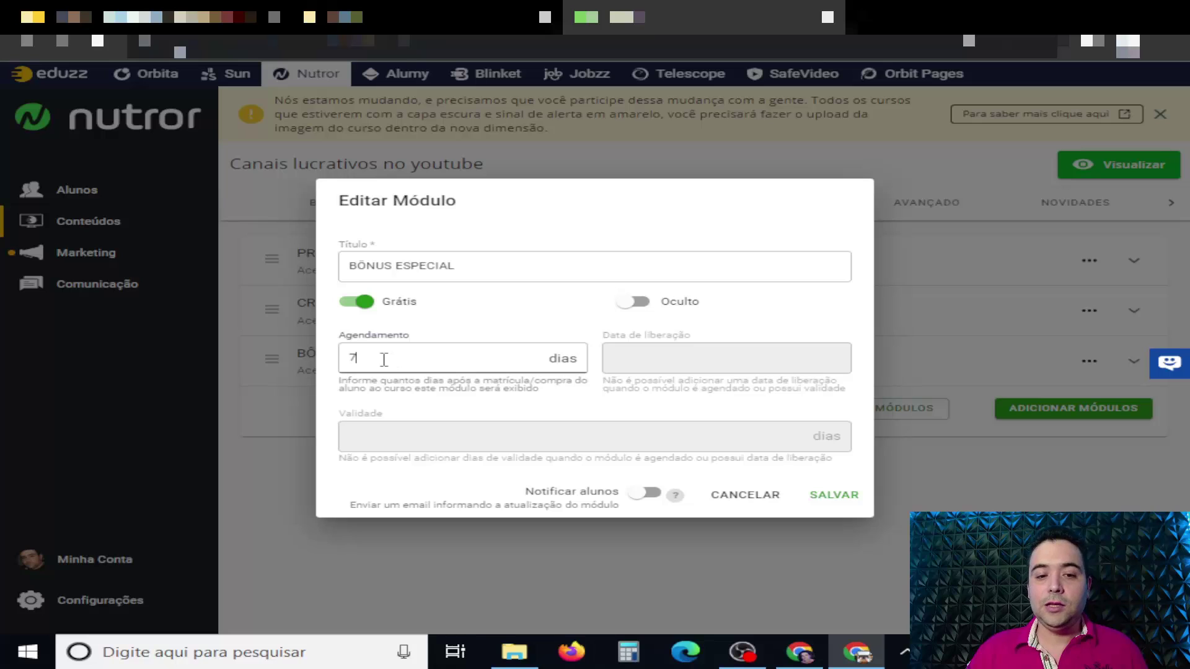
{"action": "double_click", "coordinate": [349, 358]}
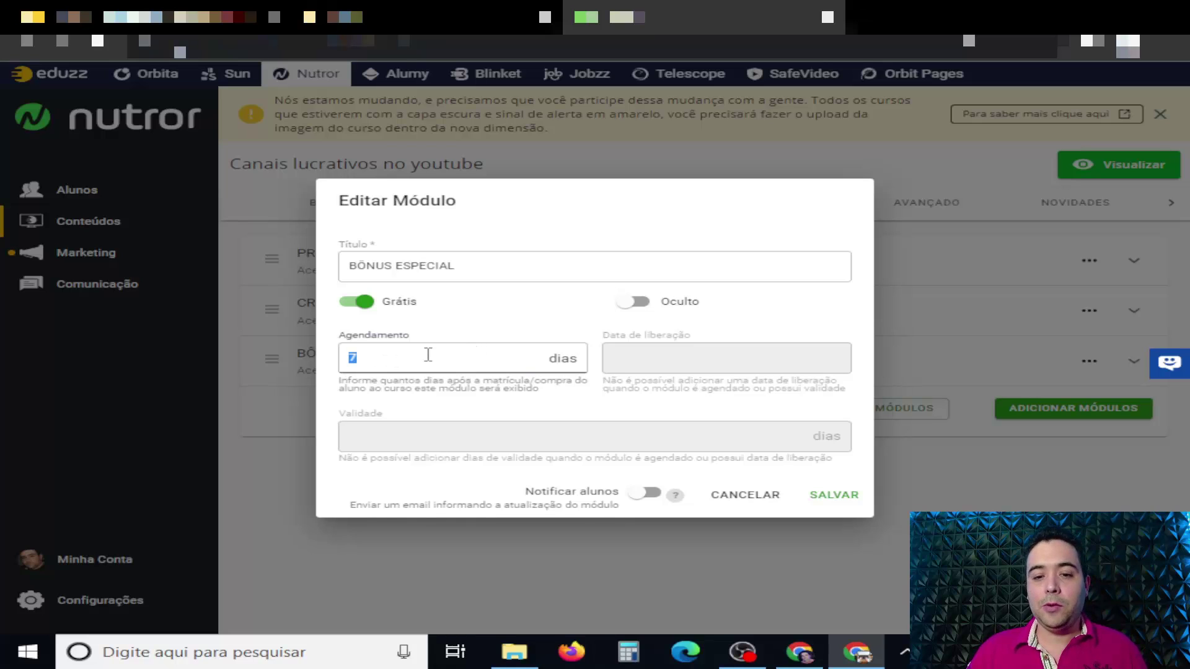
{"action": "left_click", "coordinate": [575, 406]}
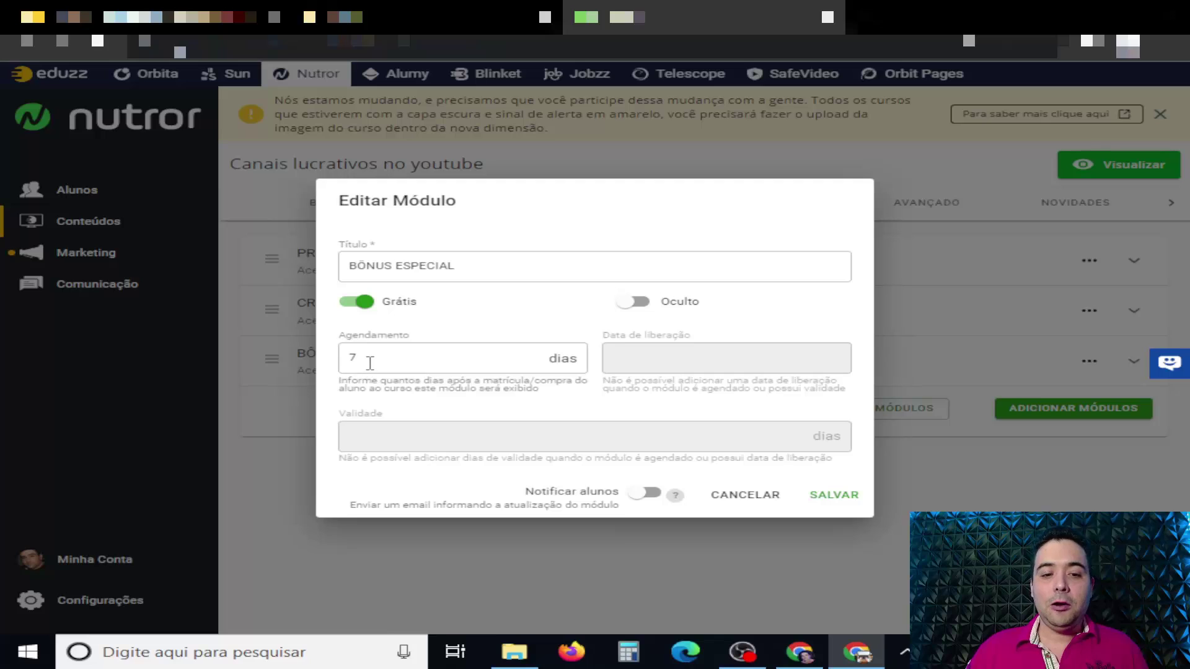
{"action": "left_click_drag", "start_coordinate": [362, 360], "coordinate": [334, 368]}
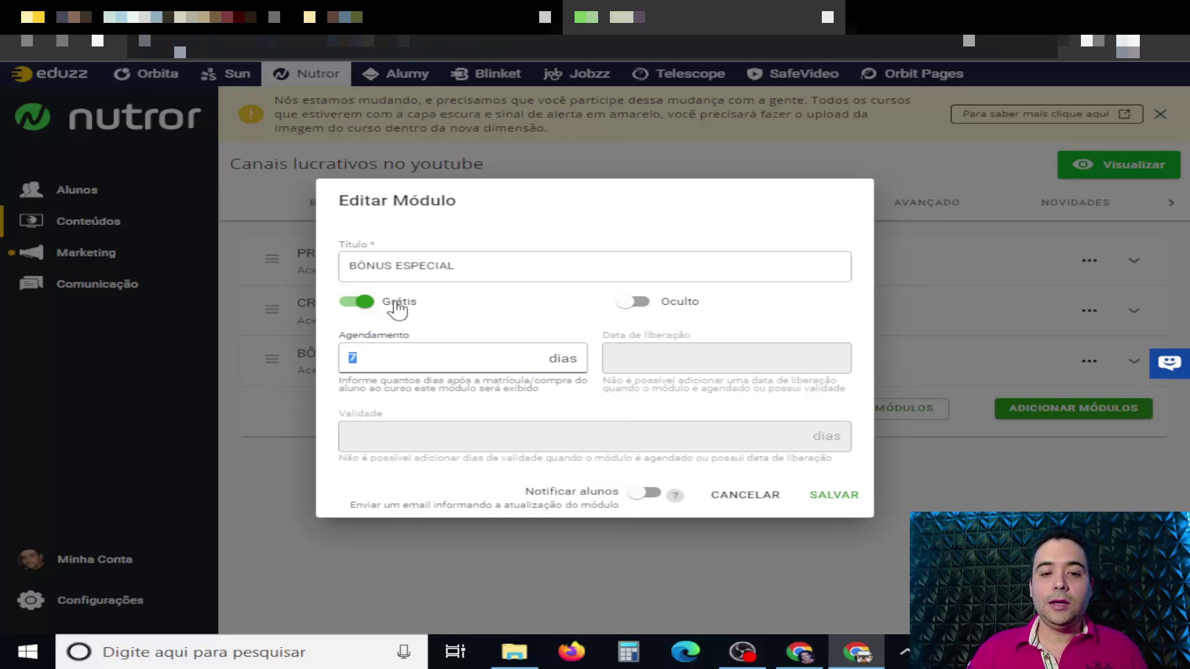
- Switch the module's free access (Grátis) off and back on, and save the module
{"action": "left_click", "coordinate": [361, 303]}
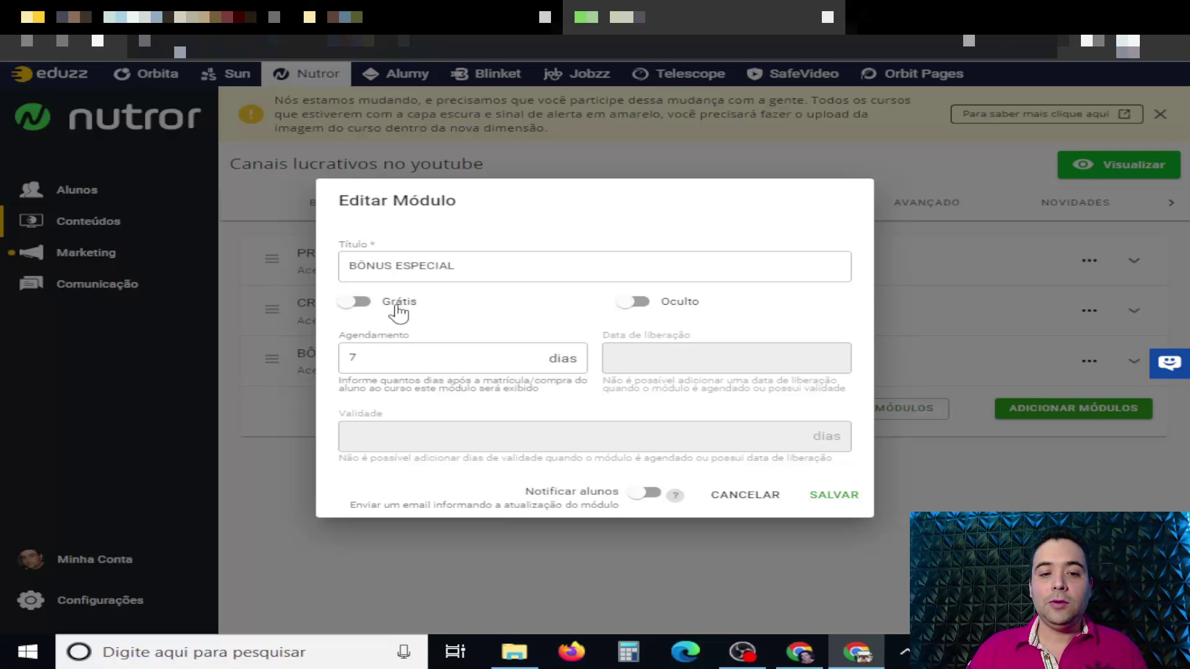
{"action": "left_click", "coordinate": [386, 306]}
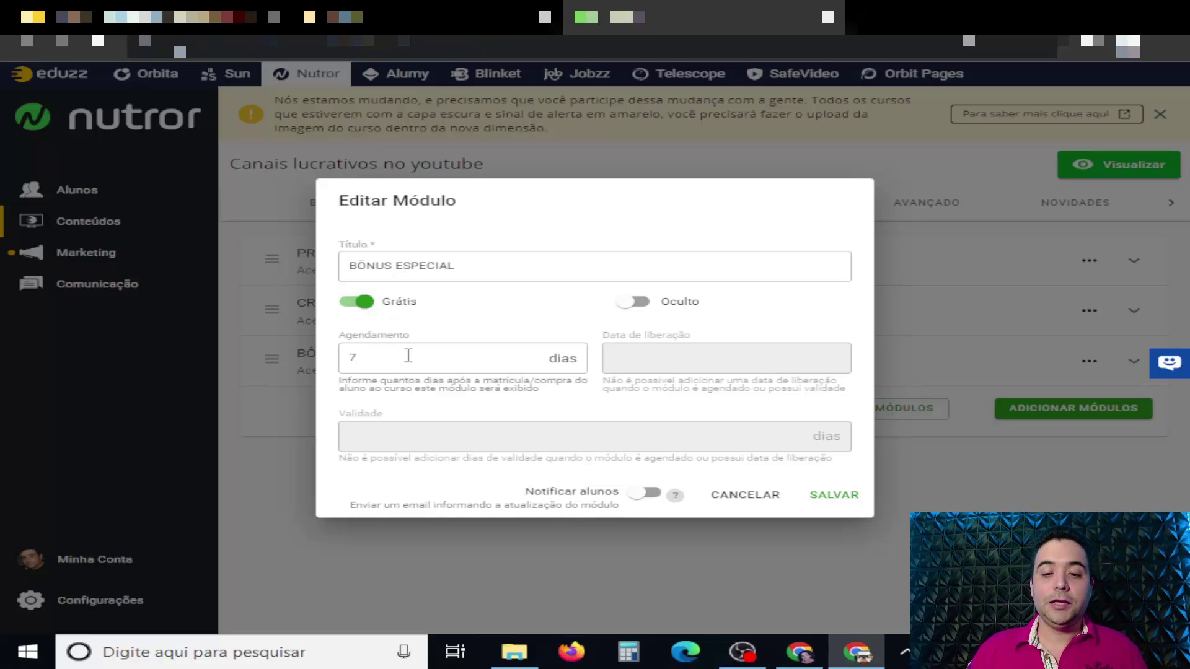
{"action": "left_click", "coordinate": [844, 496]}
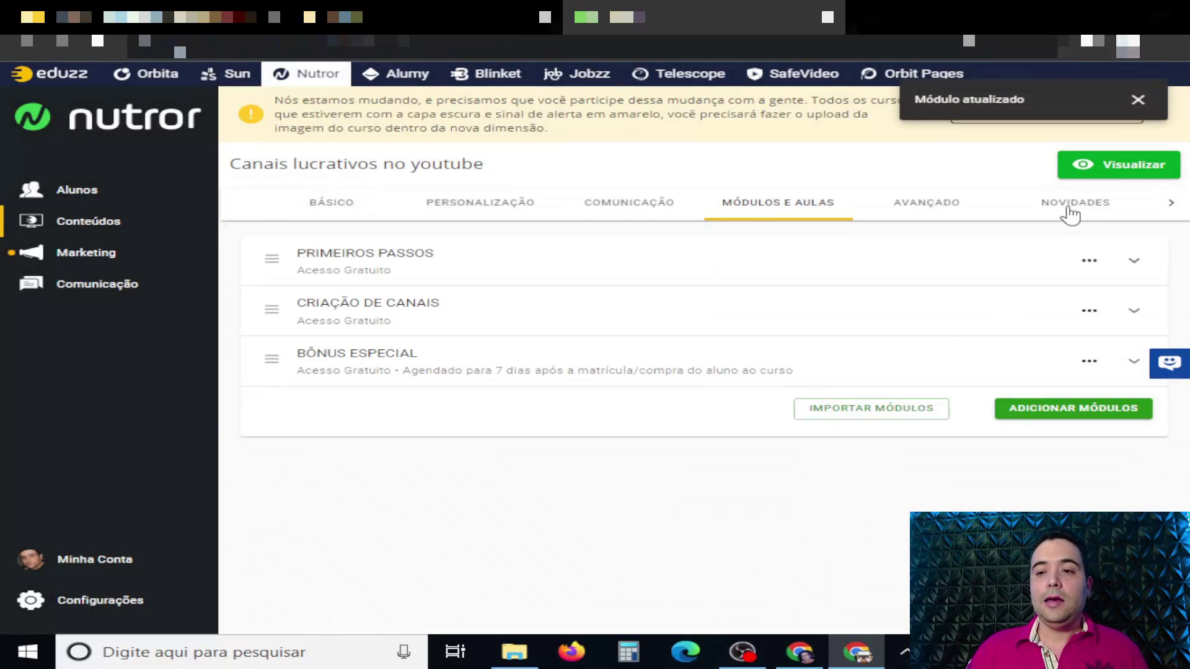
- Preview the course in the student portal and look through the lessons of the BÔNUS ESPECIAL module
{"action": "left_click", "coordinate": [1112, 167]}
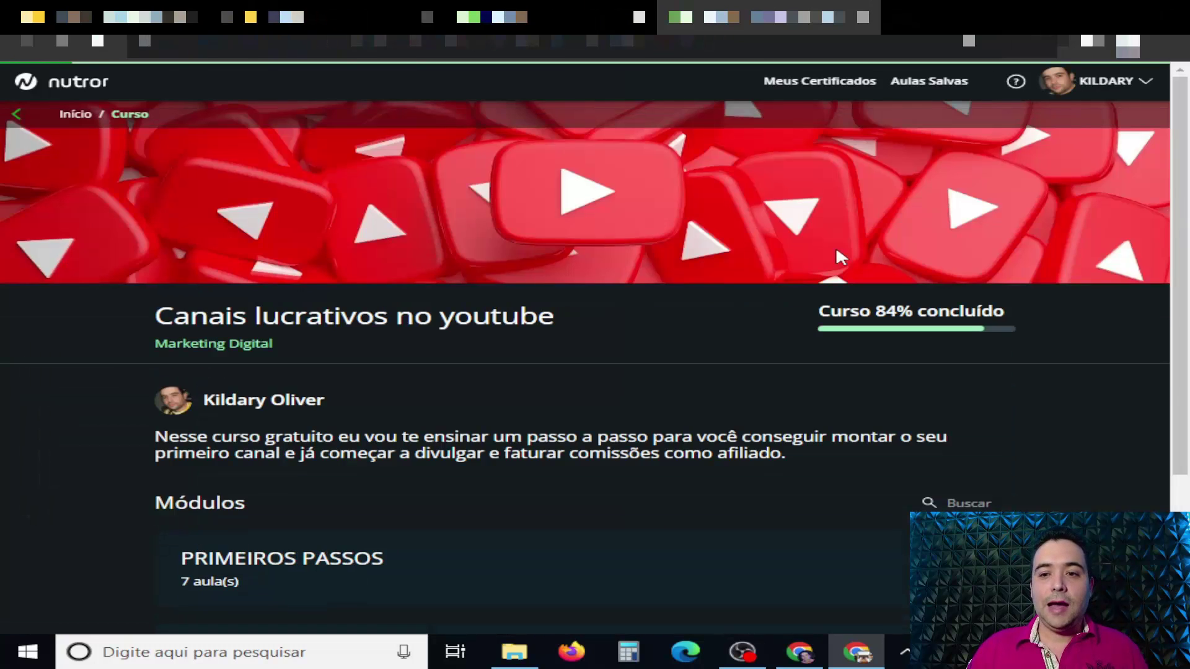
{"action": "scroll", "coordinate": [877, 381], "scroll_direction": "down", "scroll_amount": 1}
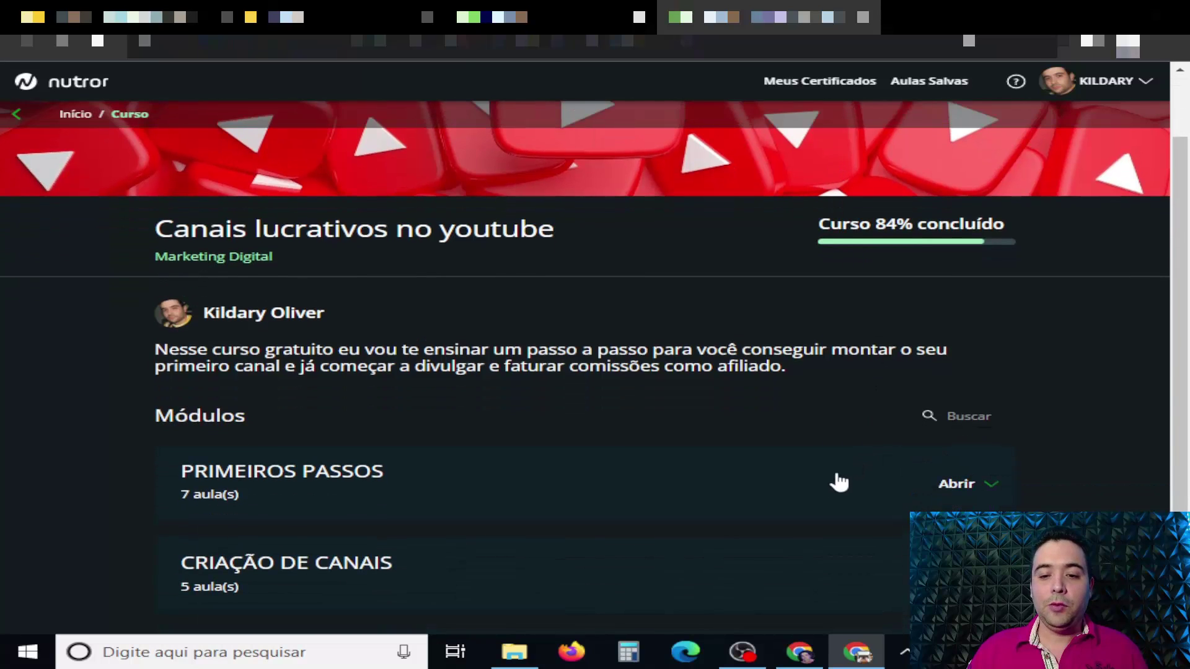
{"action": "scroll", "coordinate": [830, 484], "scroll_direction": "down", "scroll_amount": 2}
{"action": "left_click", "coordinate": [629, 553]}
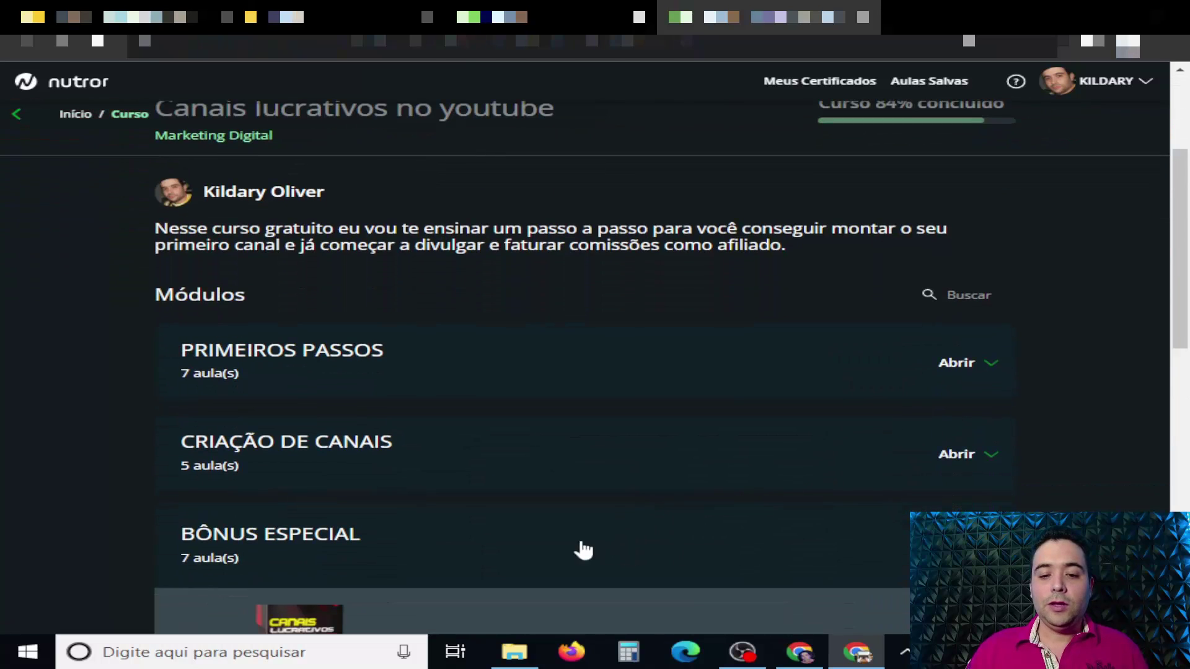
{"action": "scroll", "coordinate": [648, 539], "scroll_direction": "down", "scroll_amount": 2}
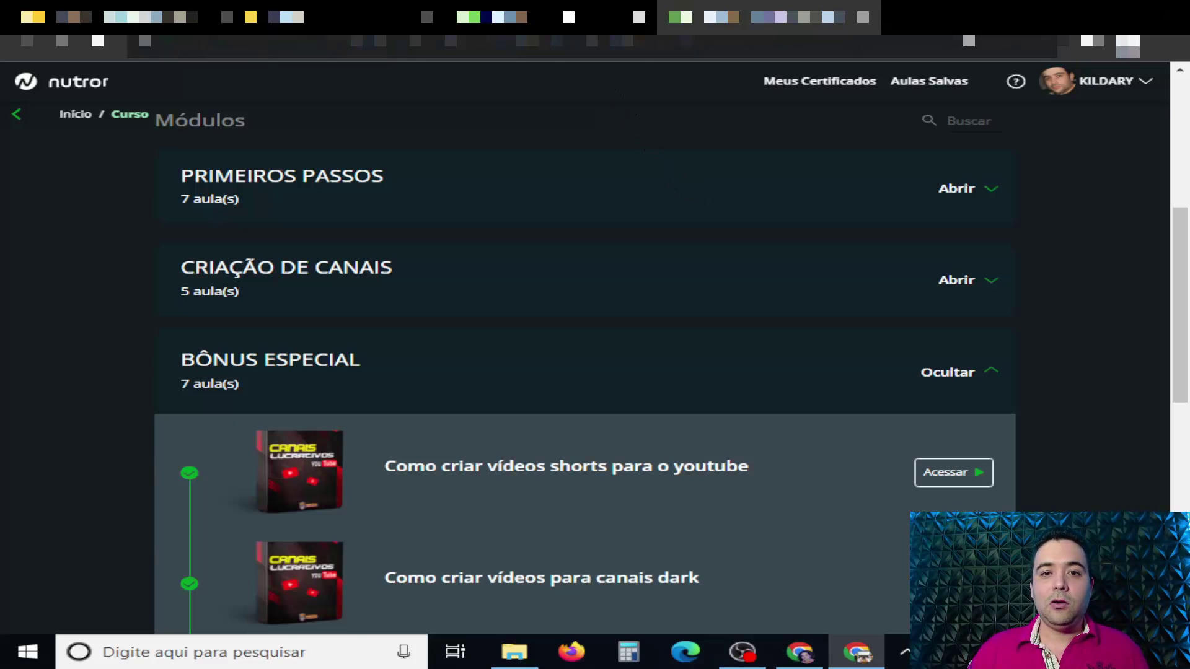
- Return to the course editor and open the BÔNUS ESPECIAL lesson "Como criar vídeos shorts para o youtube" for editing
{"action": "left_click", "coordinate": [567, 17]}
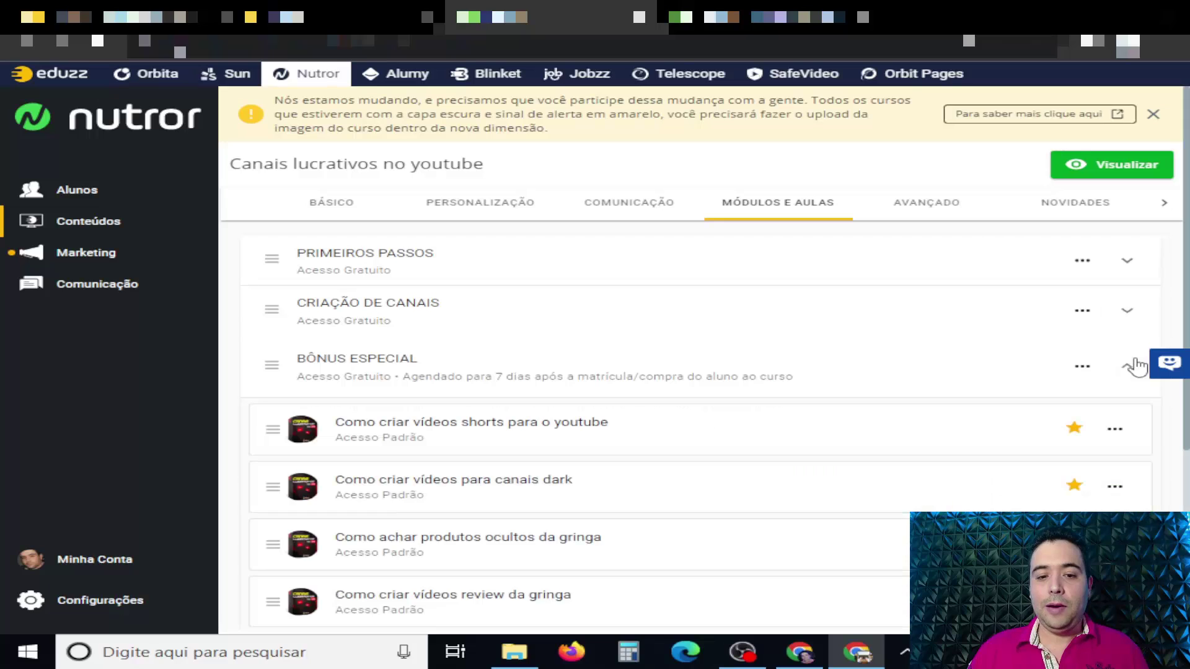
{"action": "scroll", "coordinate": [1110, 367], "scroll_direction": "down", "scroll_amount": 2}
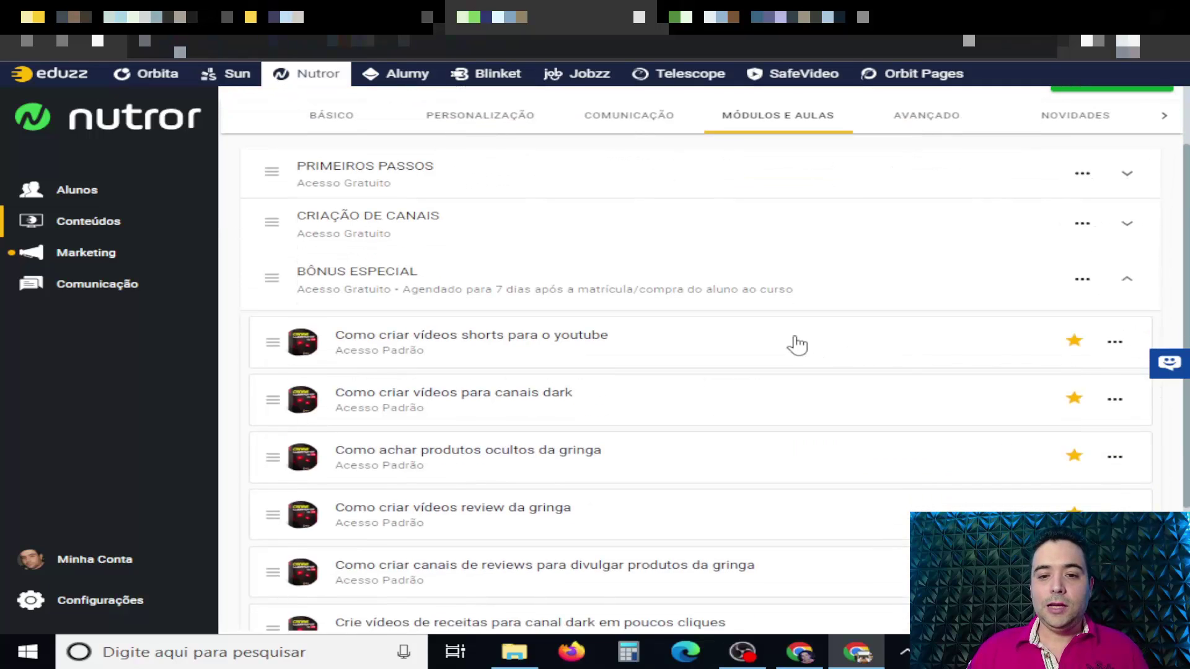
{"action": "left_click", "coordinate": [1118, 347]}
{"action": "left_click", "coordinate": [1100, 345]}
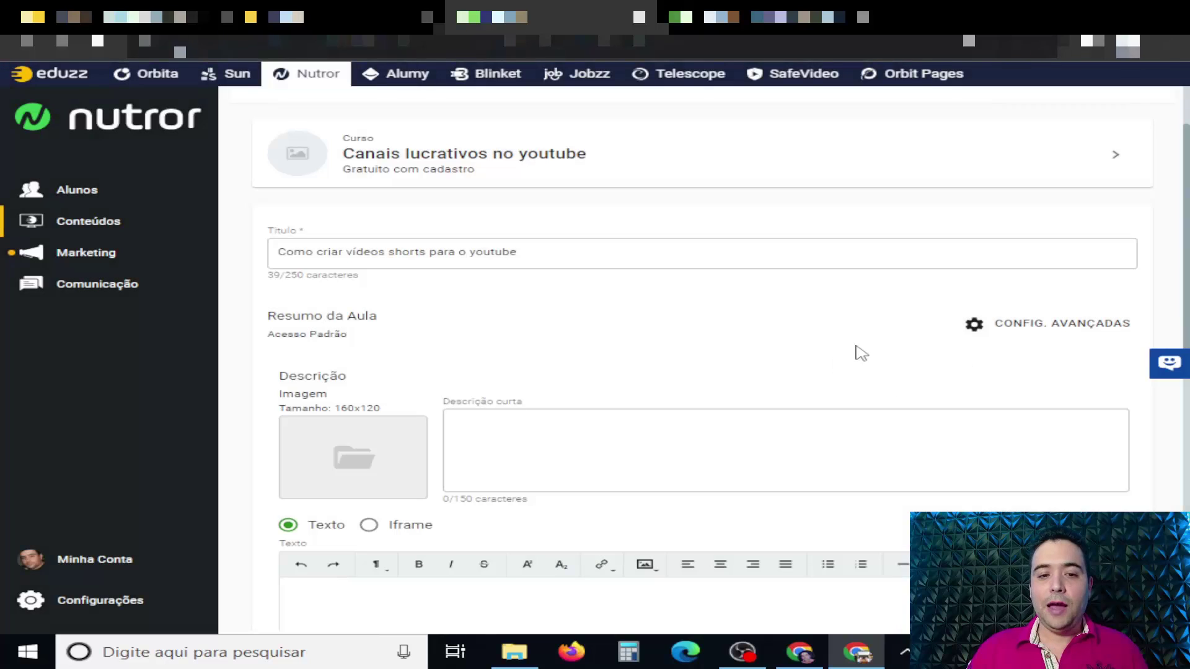
- Set the lesson's scheduling to 2 days in its advanced settings and go back to the module list without saving
{"action": "left_click", "coordinate": [1012, 330]}
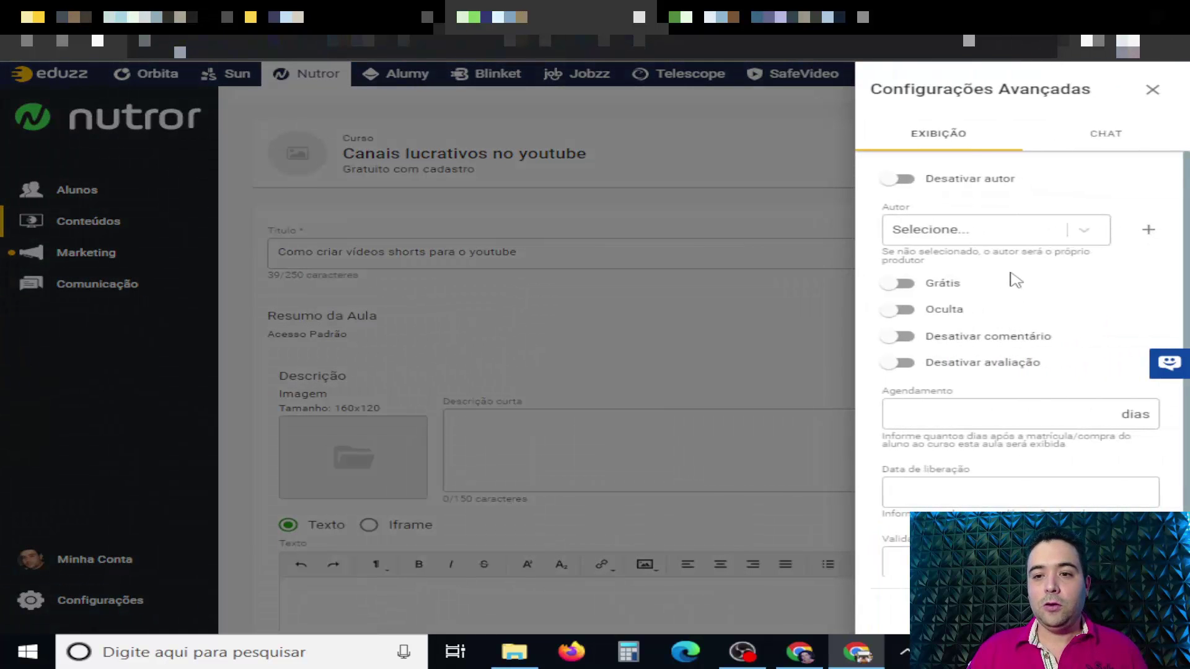
{"action": "scroll", "coordinate": [1010, 277], "scroll_direction": "down", "scroll_amount": 1}
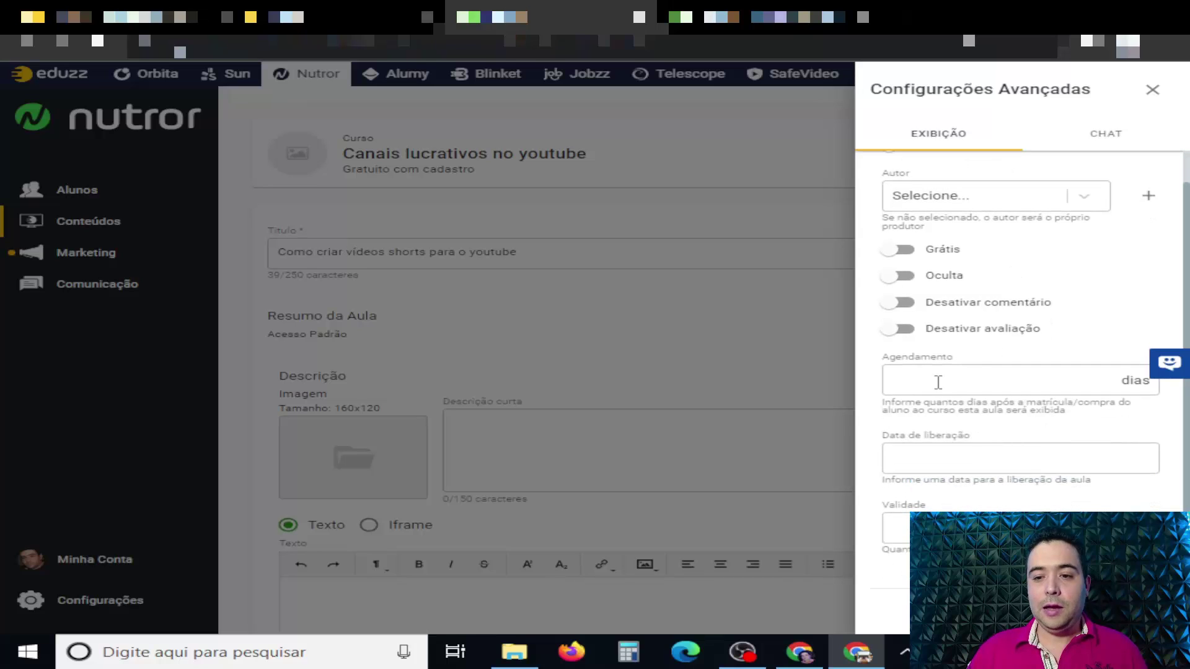
{"action": "left_click", "coordinate": [953, 371]}
{"action": "type", "text": "2"}
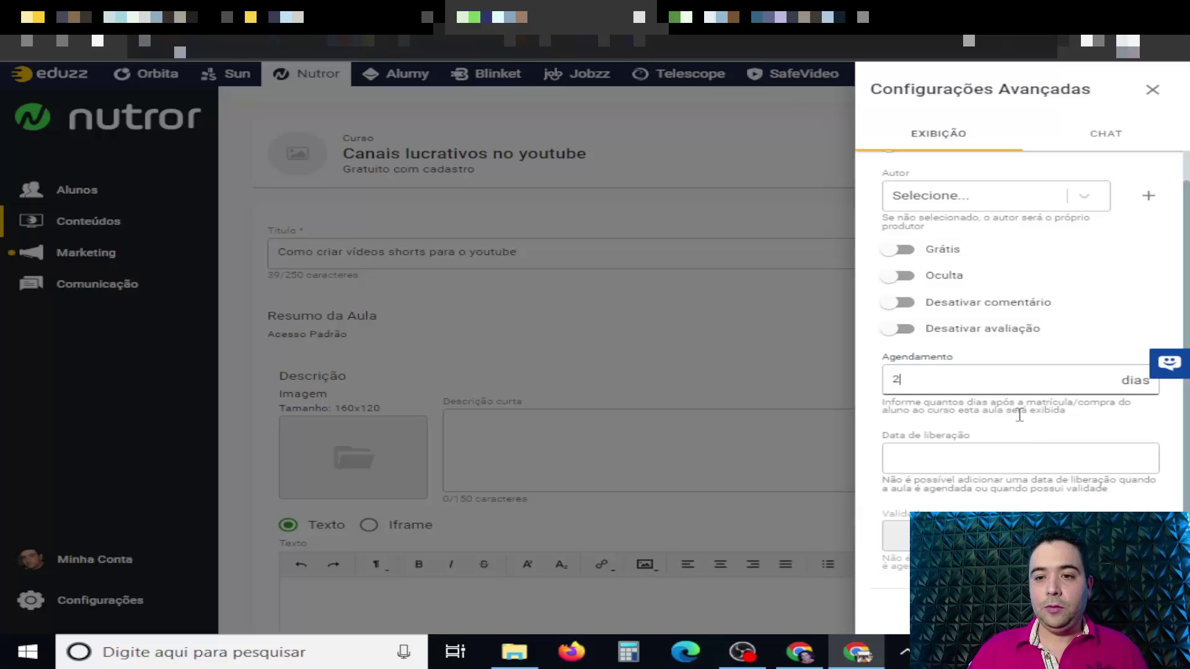
{"action": "key", "text": "Escape"}
{"action": "scroll", "coordinate": [787, 422], "scroll_direction": "down", "scroll_amount": 3}
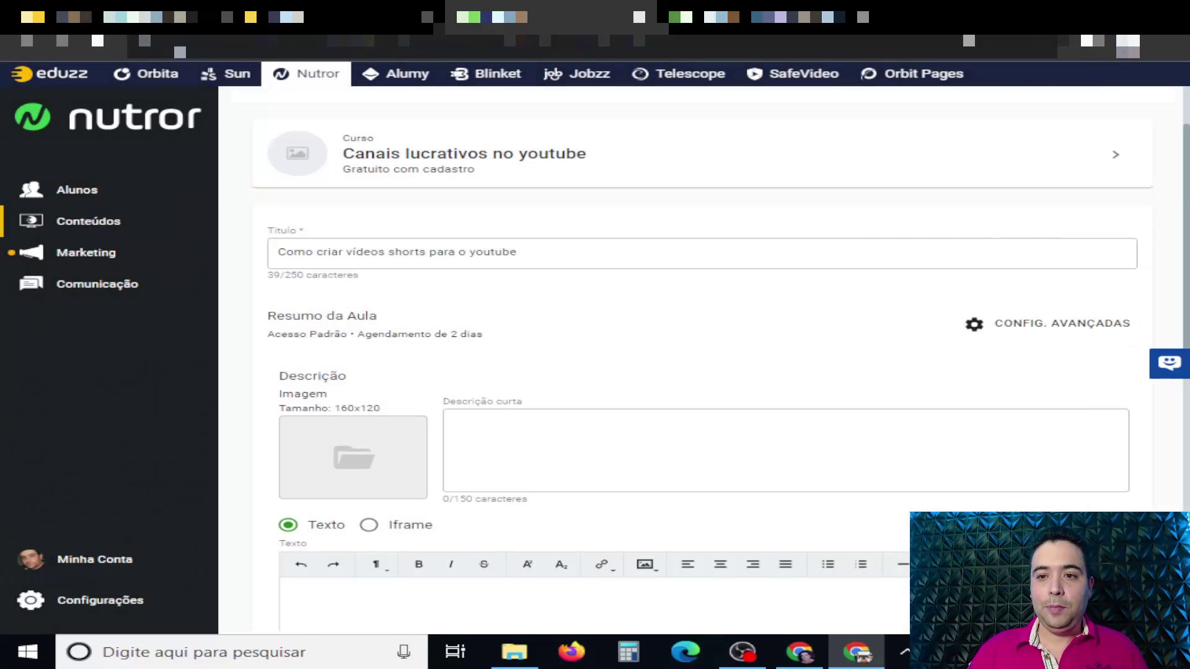
{"action": "scroll", "coordinate": [787, 423], "scroll_direction": "down", "scroll_amount": 7}
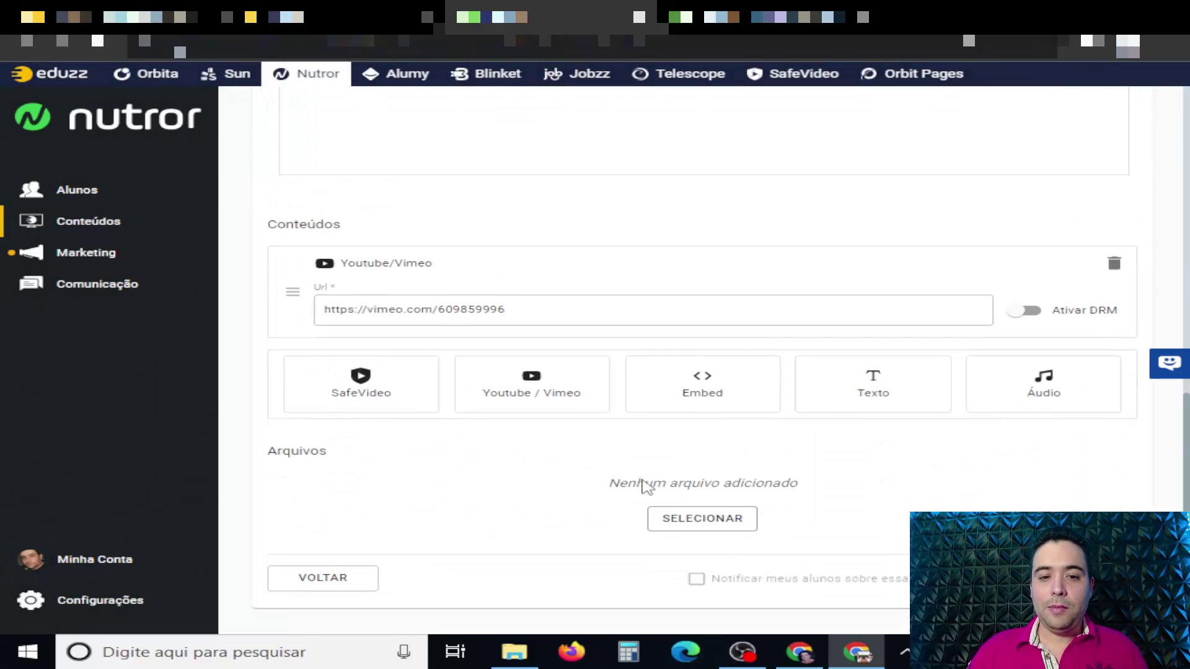
{"action": "left_click", "coordinate": [345, 580]}
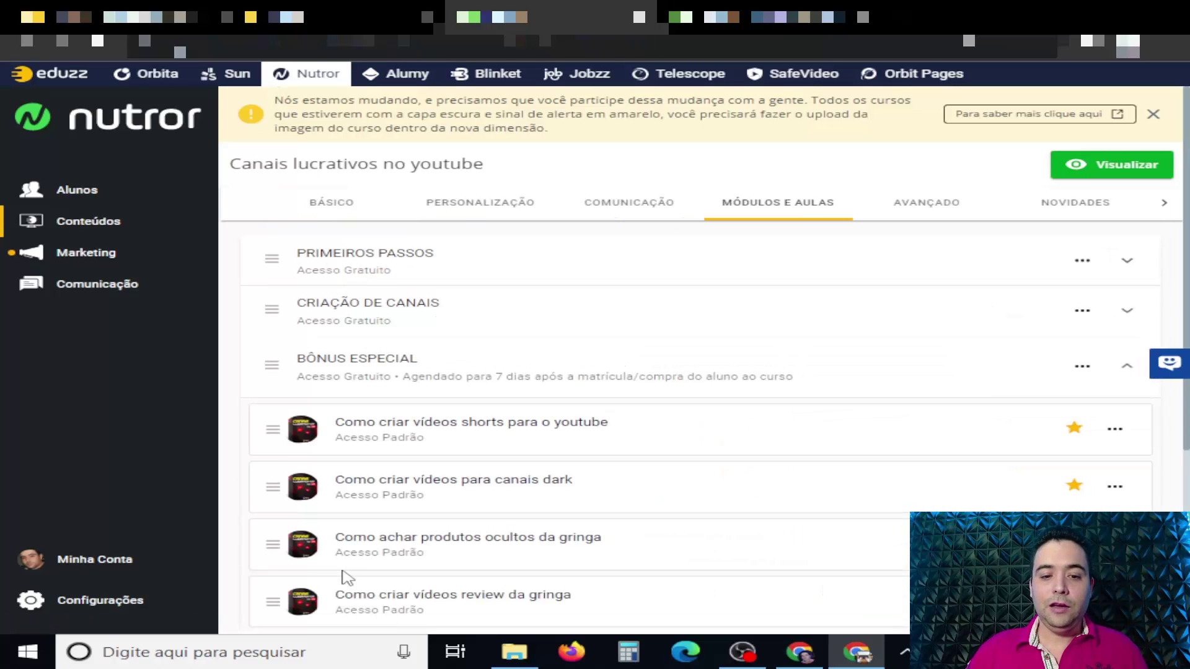
- Open the lesson "Como criar vídeos para canais dark" and set its scheduling to 3 days in the advanced settings
{"action": "left_click", "coordinate": [1115, 485]}
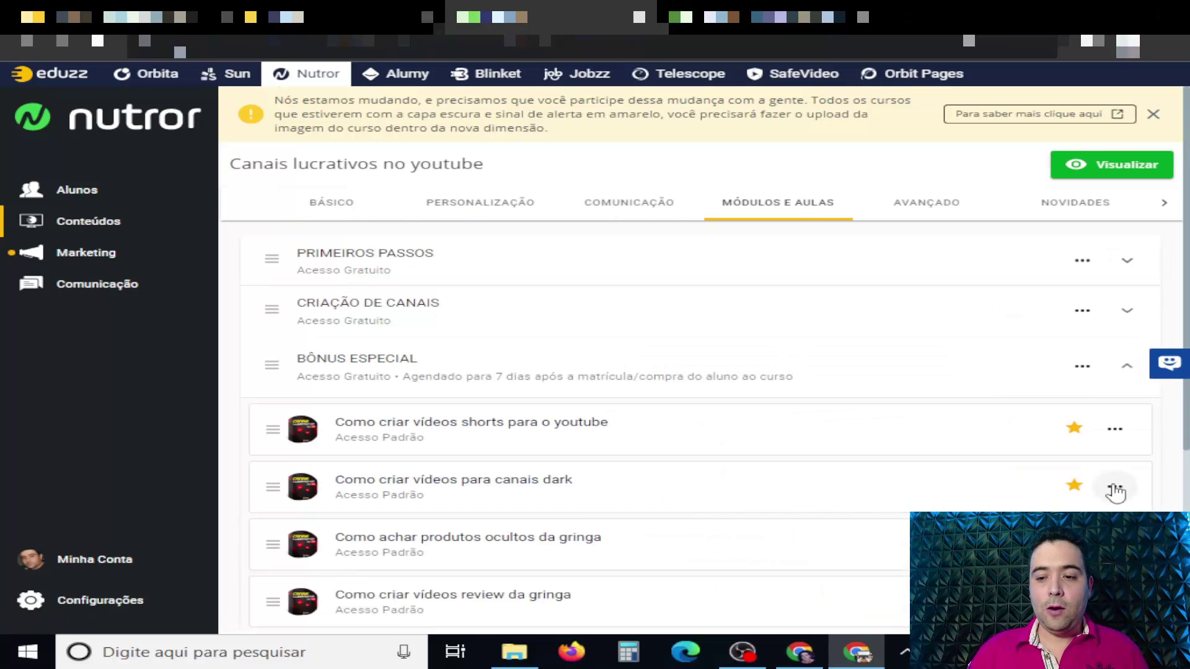
{"action": "left_click", "coordinate": [1115, 491]}
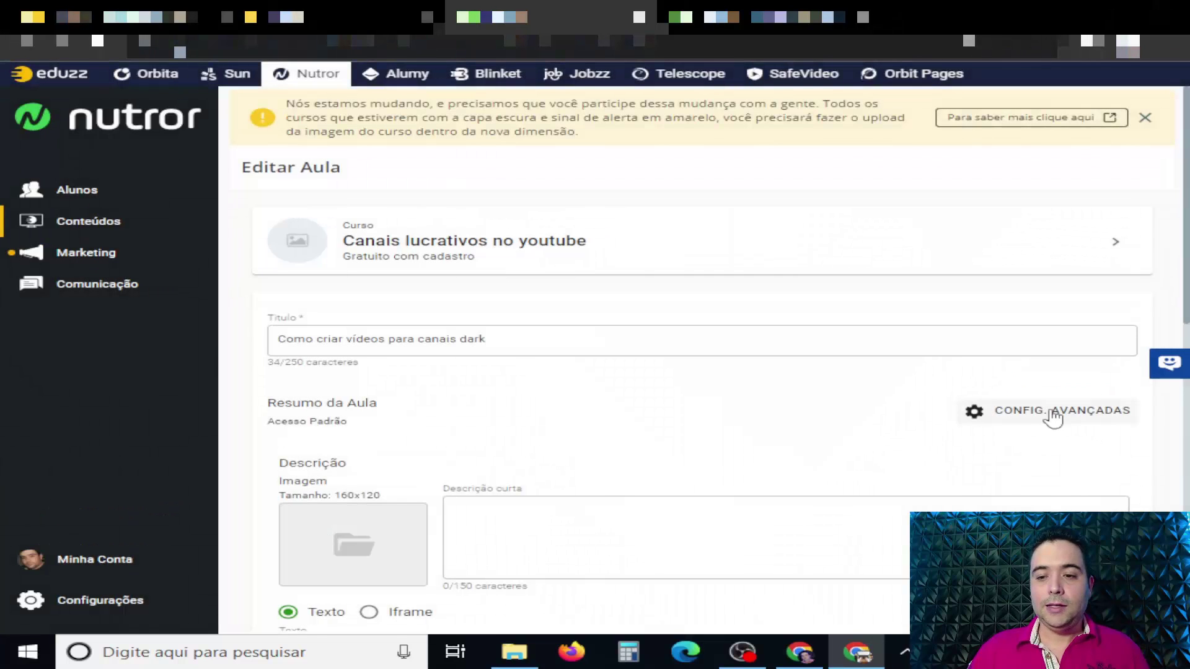
{"action": "left_click", "coordinate": [1054, 415]}
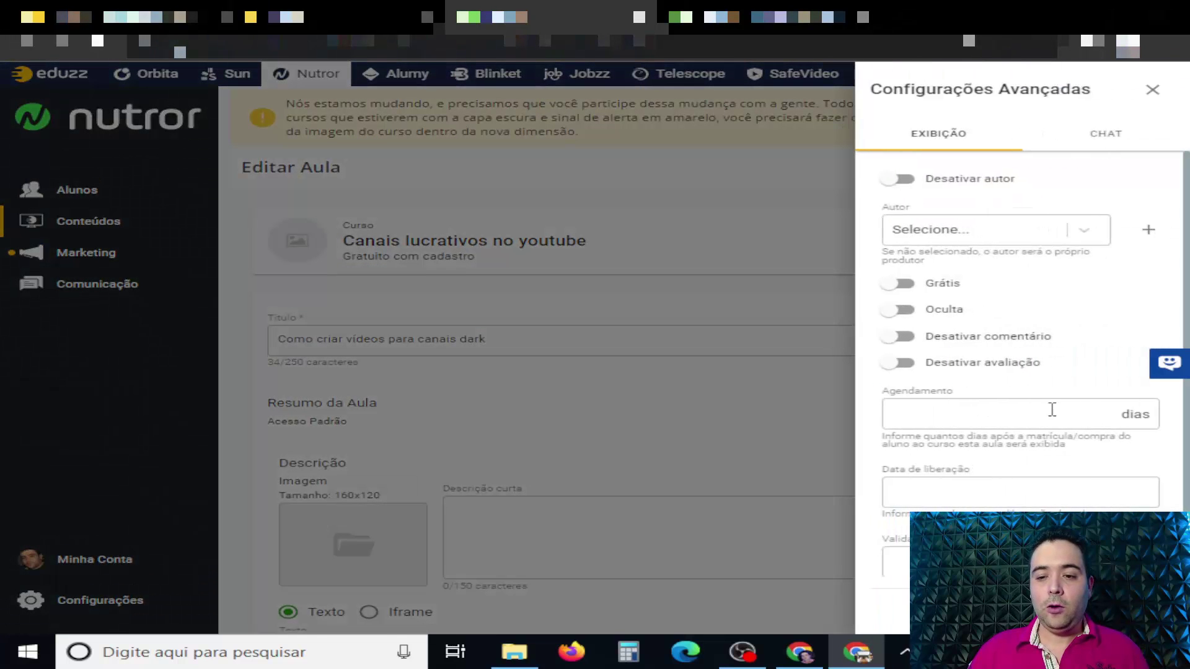
{"action": "left_click", "coordinate": [1039, 413]}
{"action": "type", "text": "3"}
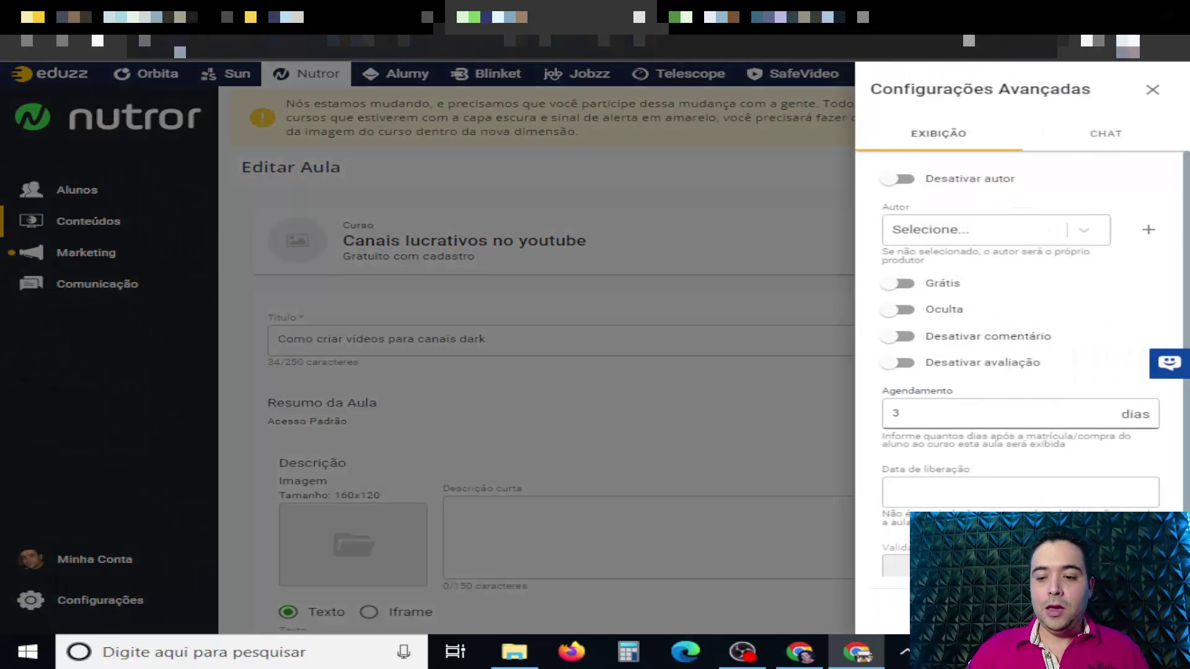
{"action": "key", "text": "Escape"}
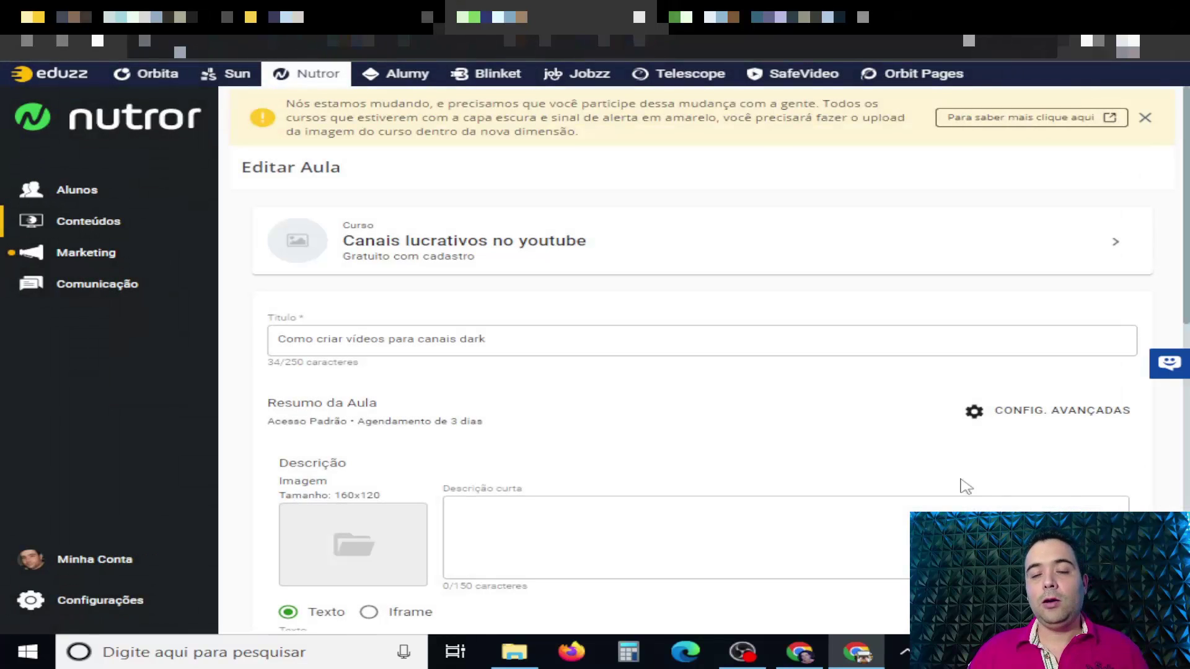